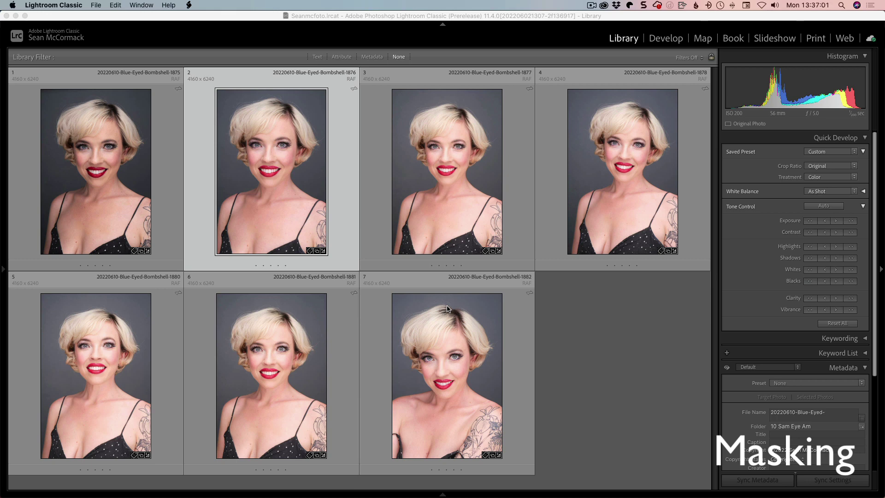
In Develop, create a new mask that automatically selects the subject.
key("d")
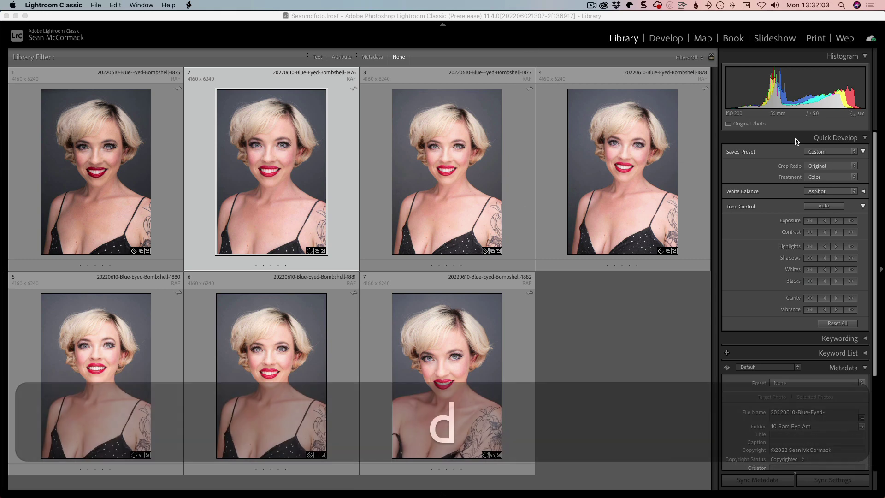
left_click(562, 44)
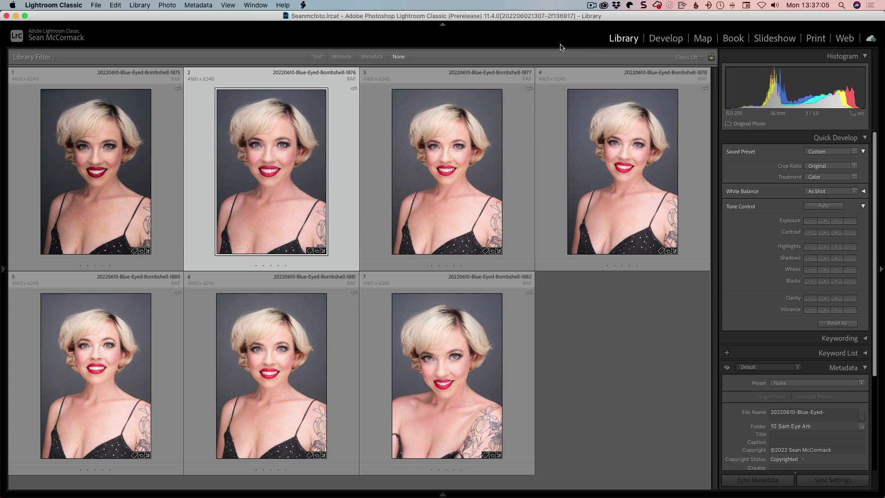
key("d")
left_click(816, 143)
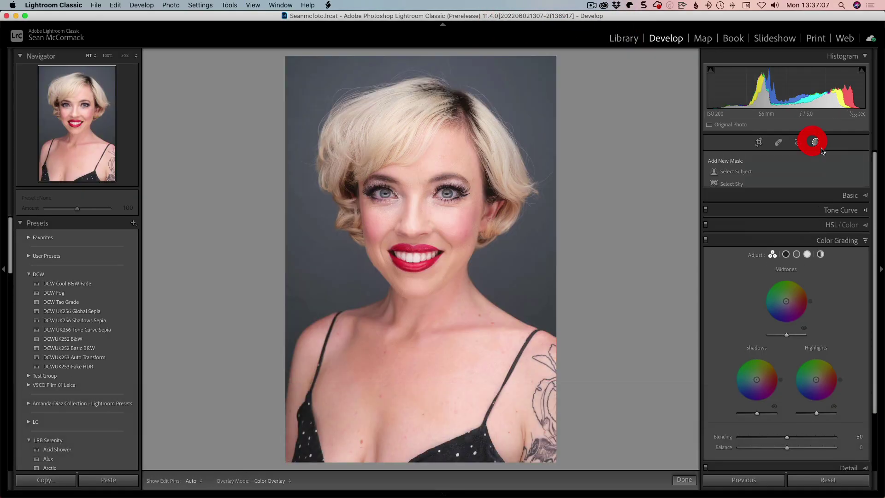
left_click(744, 171)
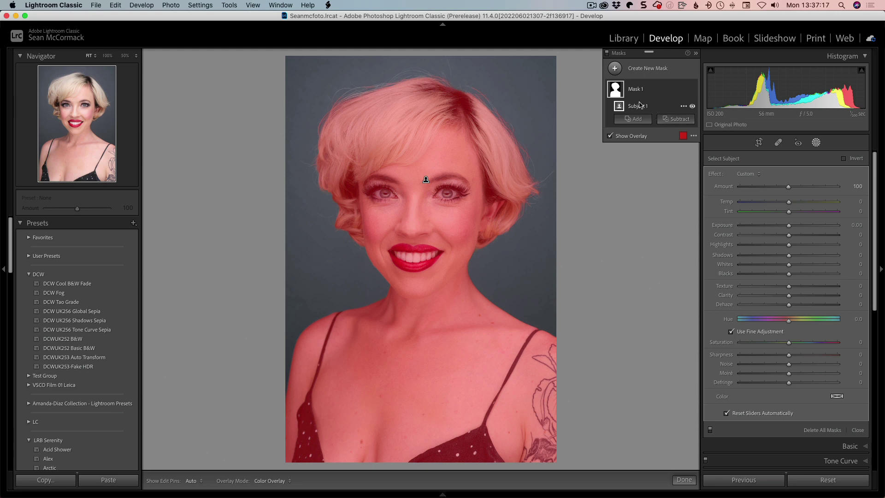
Intersect the subject mask with a Color Range sampled from her skin, then select all seven photos.
key("super")
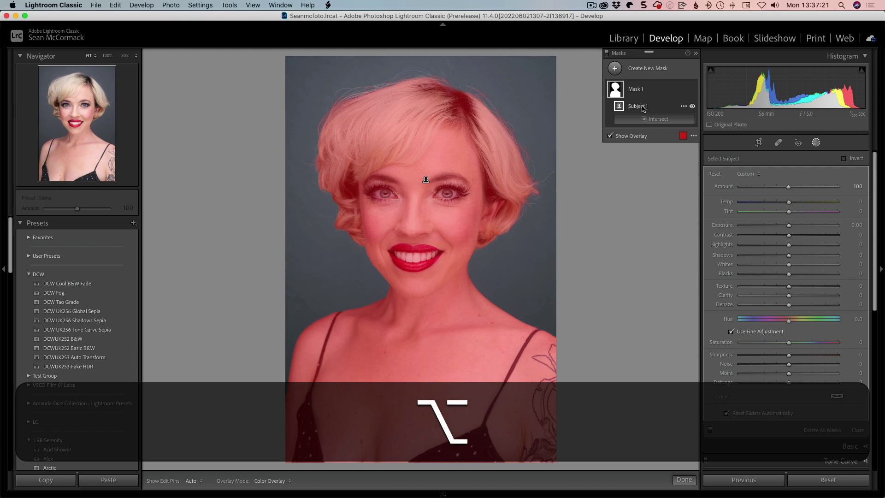
left_click(647, 119, "alt")
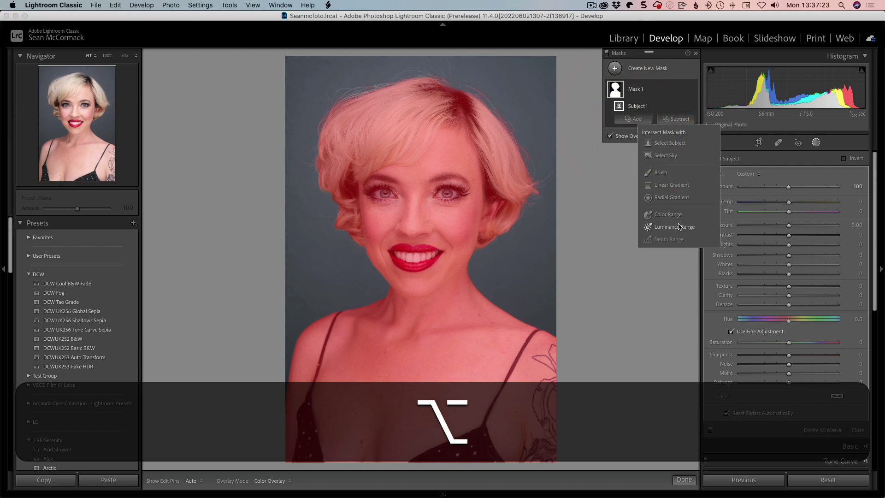
left_click(665, 215)
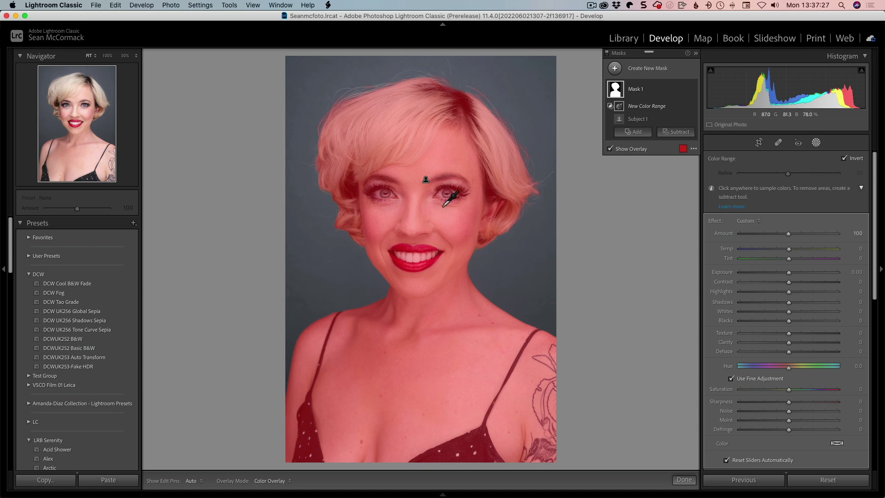
left_click_drag(442, 210, 457, 223)
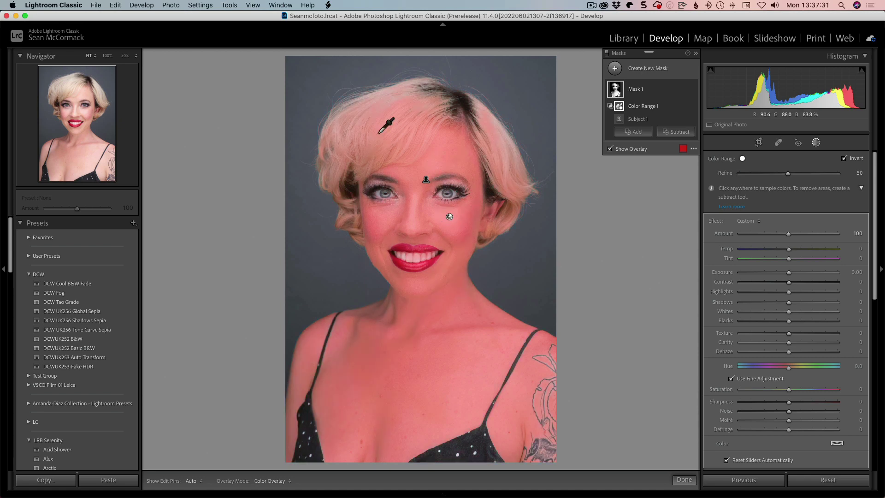
left_click(424, 181)
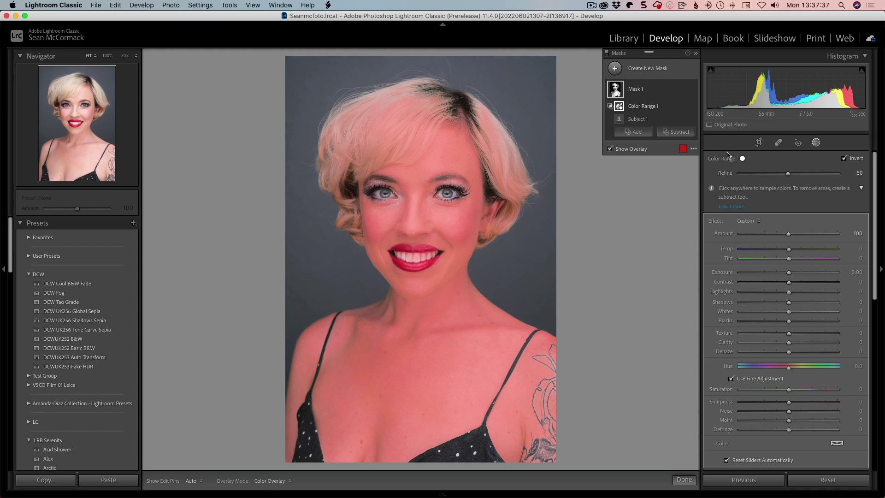
mouse_move(355, 488)
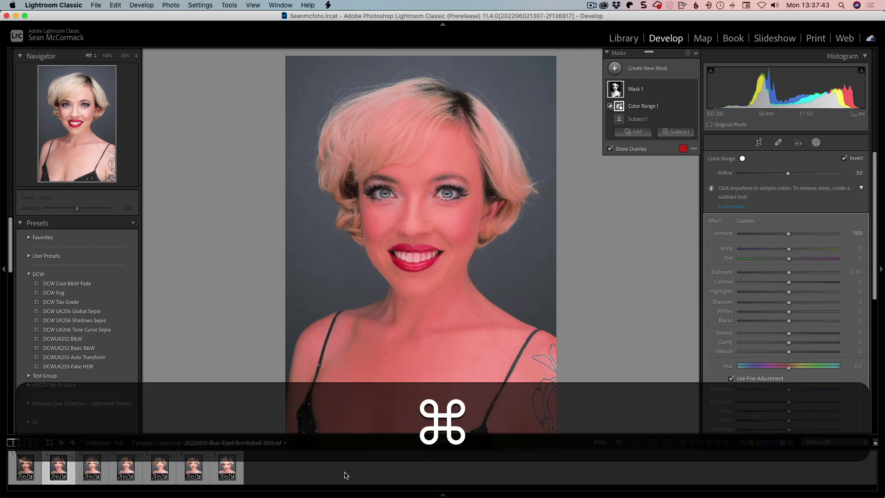
key("super+a")
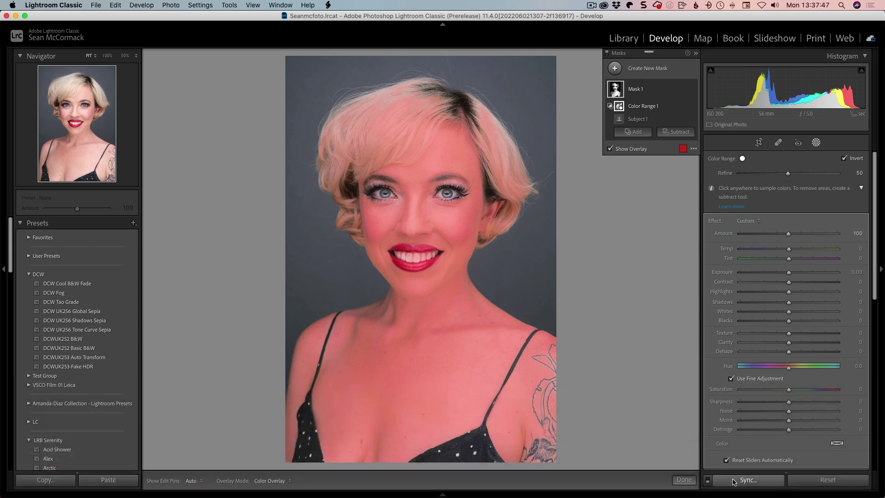
Sync only the Masking and Mask 1 settings to all seven portraits, stopping the AI mask update.
left_click(734, 482)
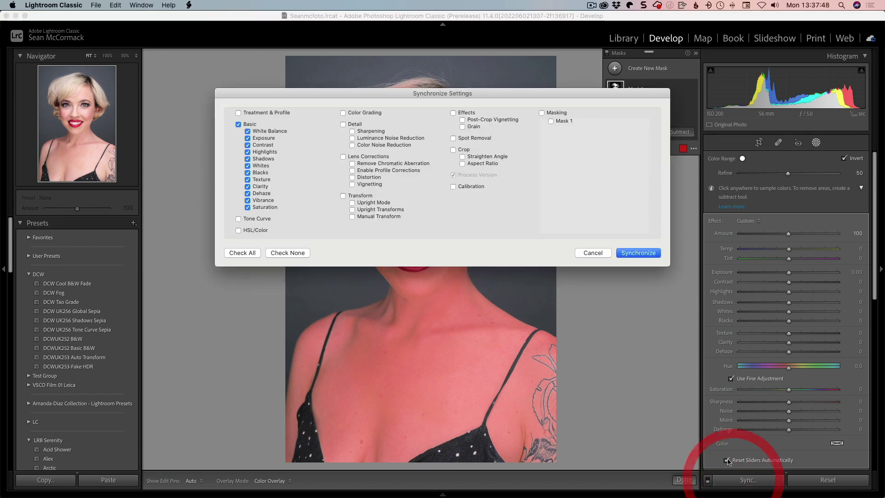
left_click(239, 123)
left_click(542, 113)
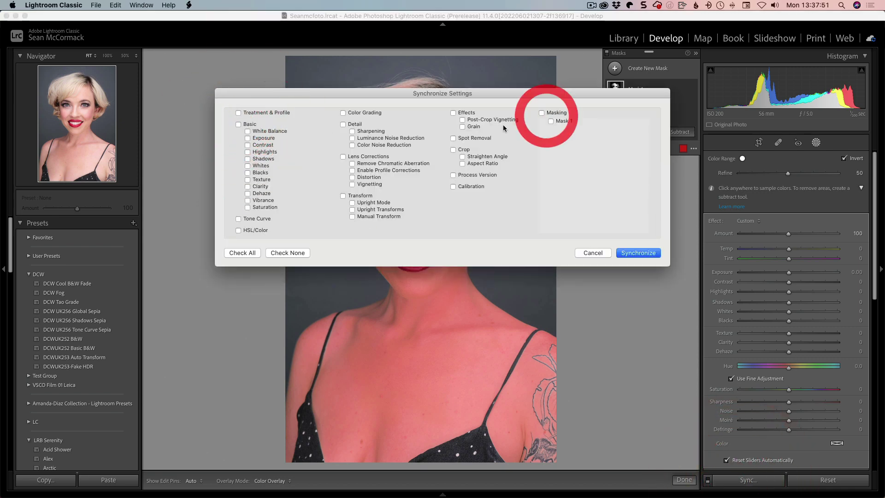
left_click(542, 113)
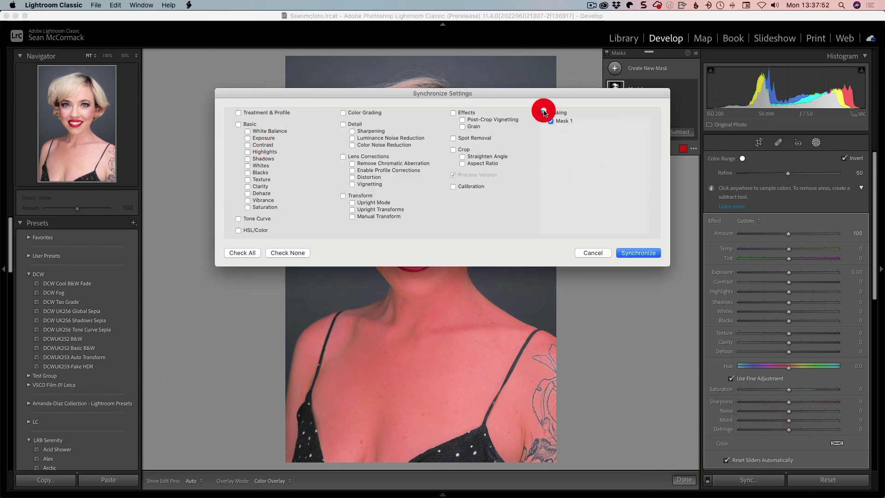
left_click(643, 254)
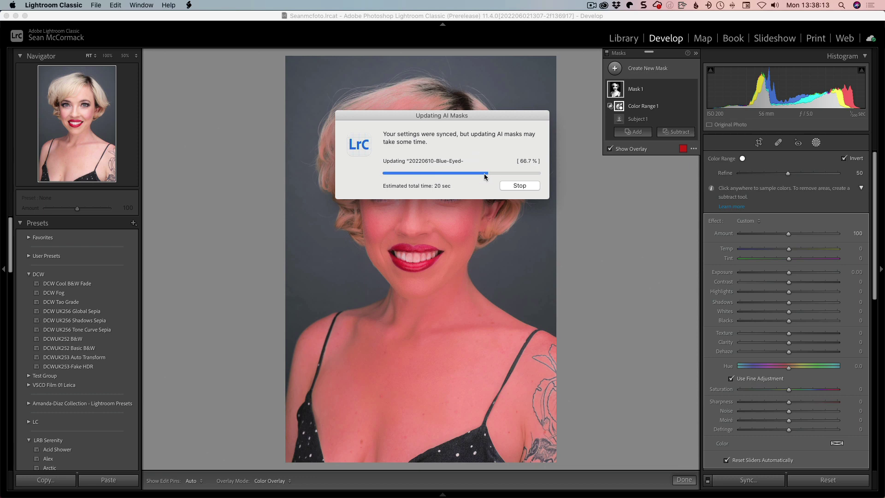
left_click(511, 186)
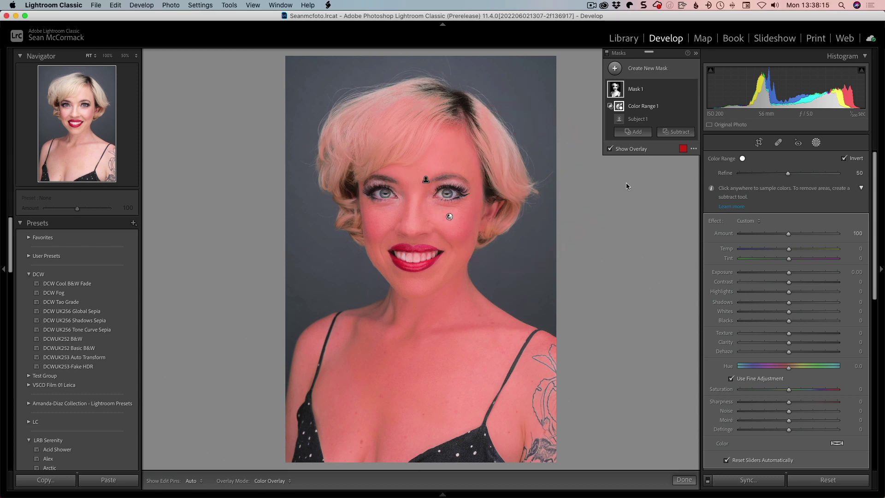
Open the last portrait and refresh its missing AI masks with Update All.
mouse_move(305, 492)
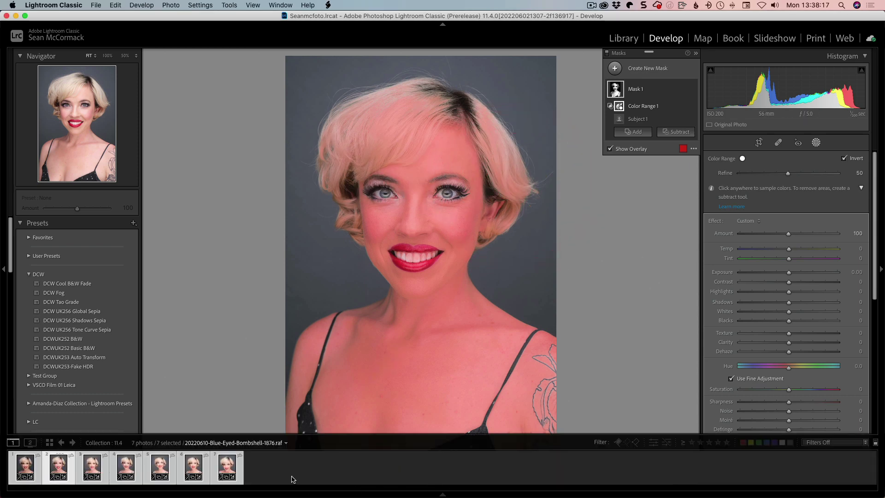
left_click(227, 465)
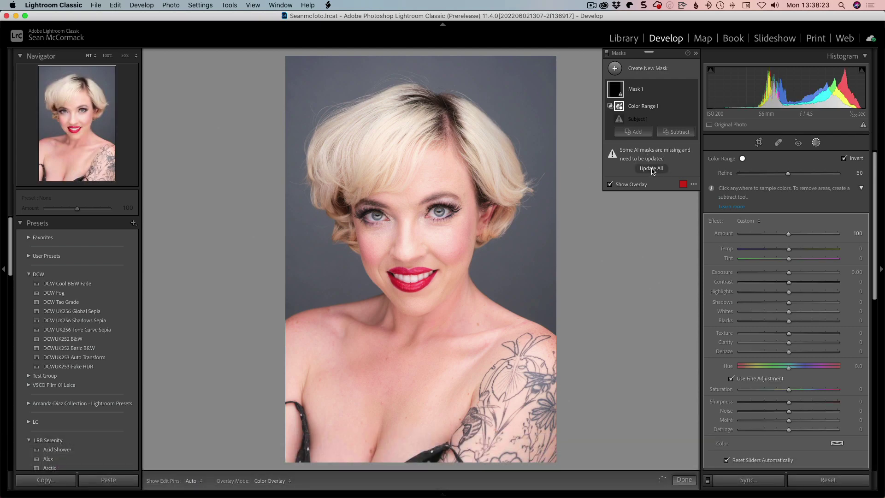
left_click(652, 169)
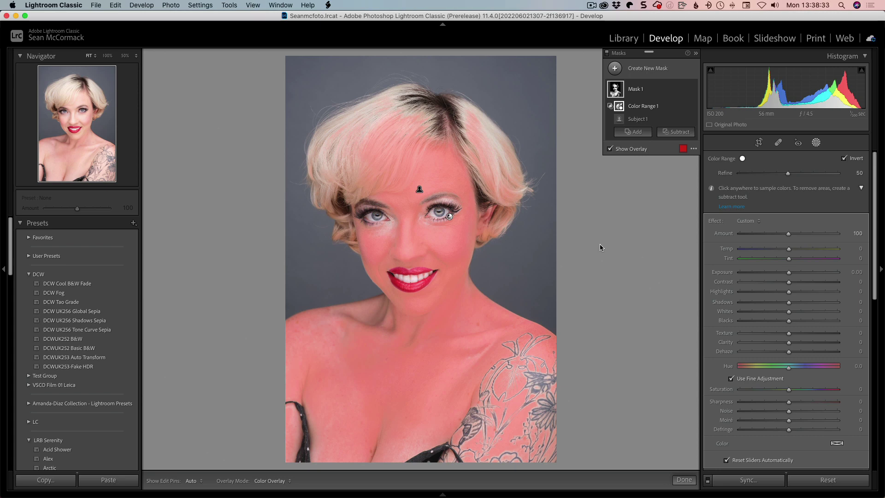
With Auto Sync on, set Mask 1's effect to Soften Skin (Lite).
left_click(750, 221)
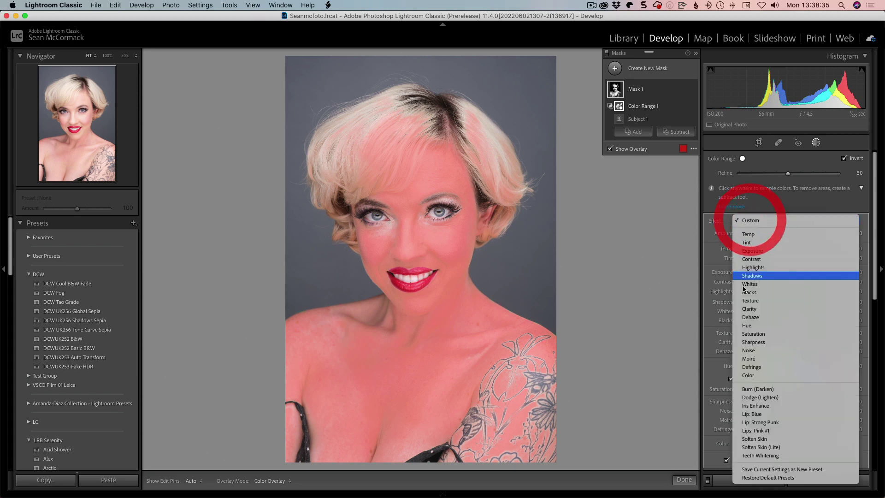
left_click(814, 449)
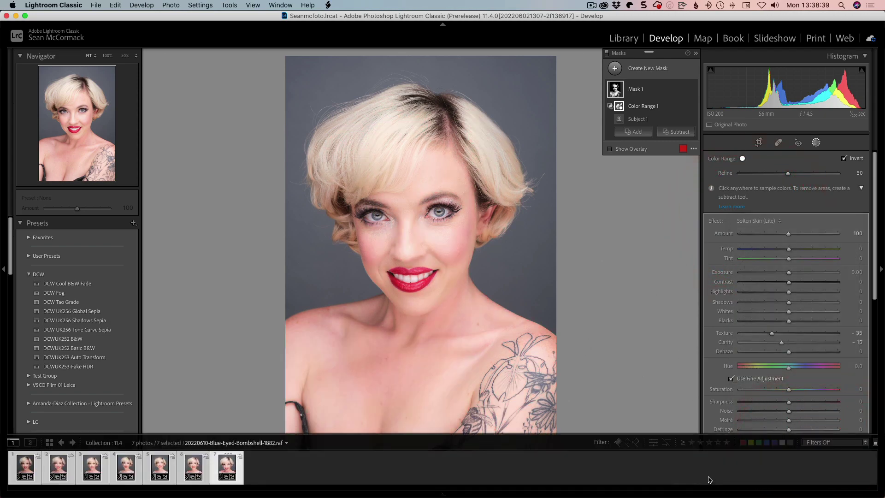
left_click(709, 482)
left_click(761, 221)
left_click(772, 212)
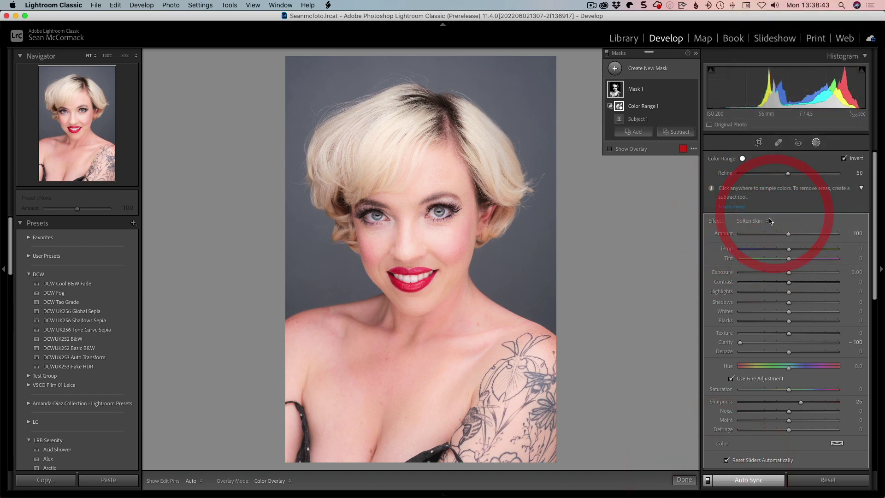
left_click(770, 221)
left_click(768, 229)
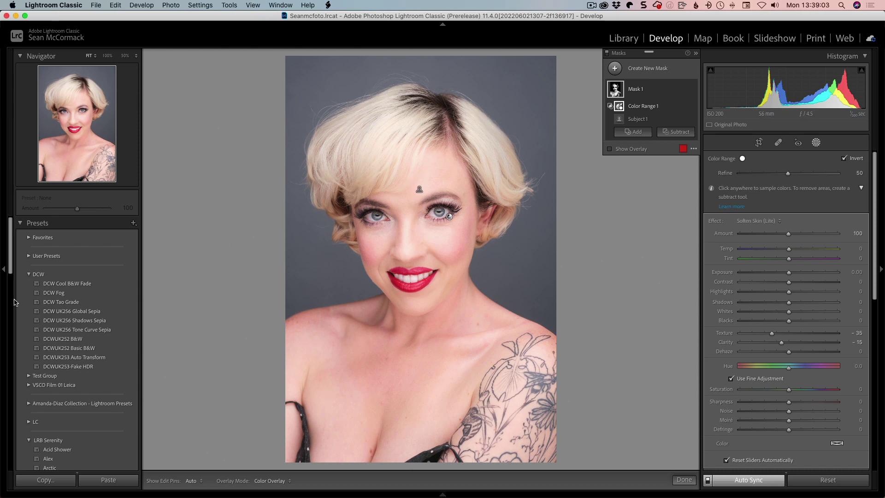
Apply the DCW Tao Grade preset to all seven portraits and adjust its Amount.
left_click(76, 303)
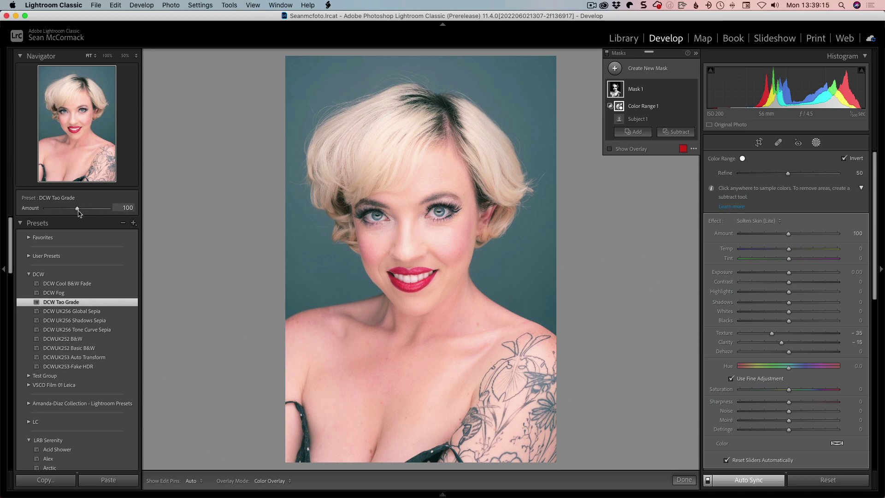
mouse_move(78, 210)
left_mouse_down()
mouse_move(53, 210)
mouse_move(105, 213)
mouse_move(19, 211)
mouse_move(105, 215)
mouse_move(64, 216)
mouse_move(102, 217)
mouse_move(78, 219)
mouse_move(93, 216)
left_mouse_up()
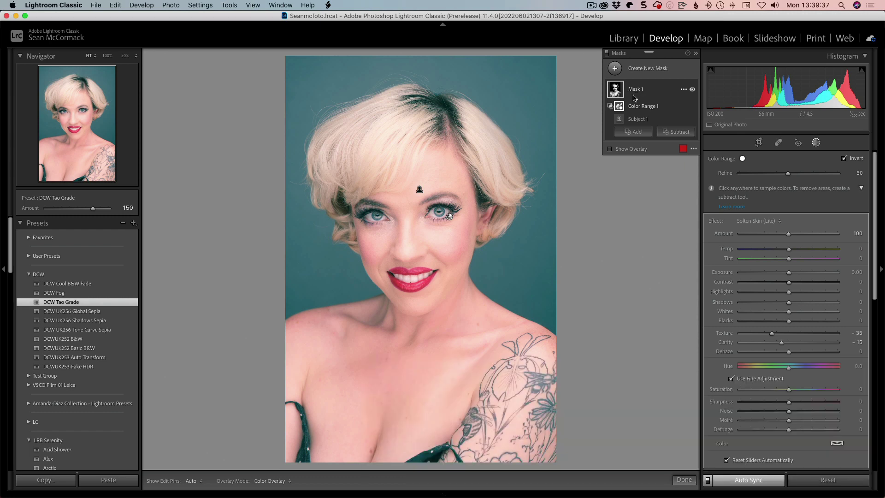
Create Mask 2 by selecting the subject, stopping the AI mask update on other photos.
right_click(644, 88)
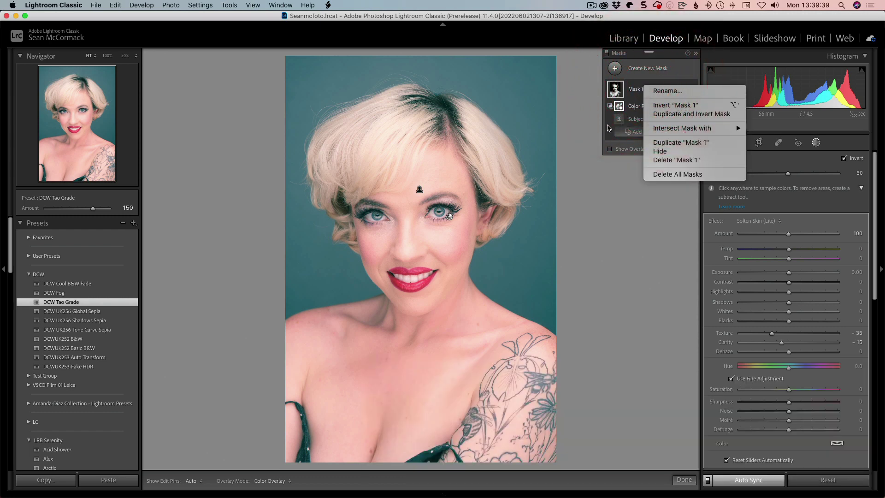
left_click(608, 128)
right_click(652, 95)
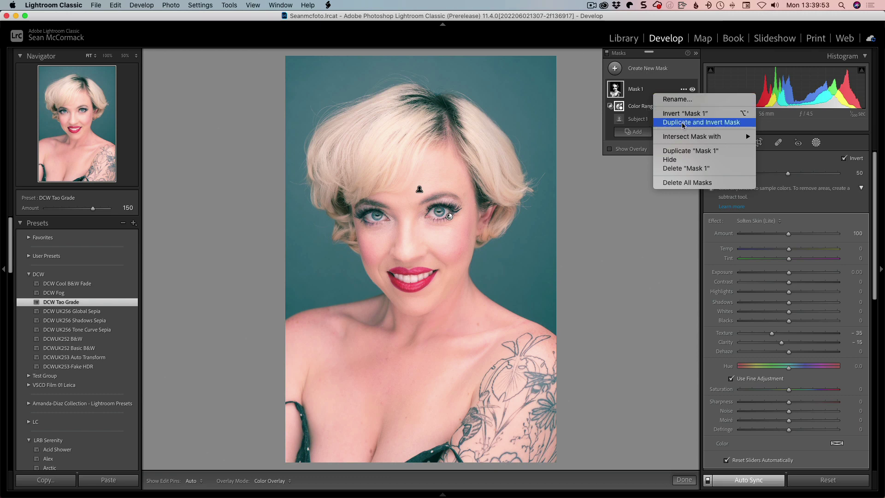
left_click(639, 92)
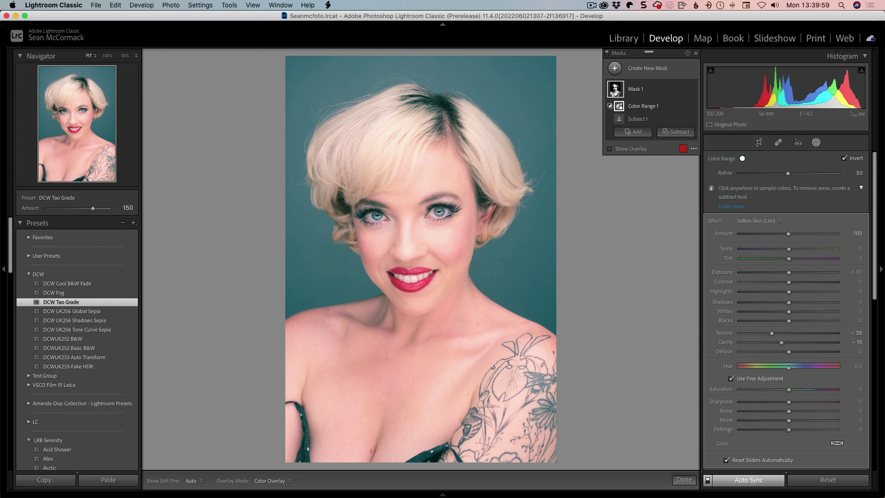
left_click(614, 68)
left_click(660, 92)
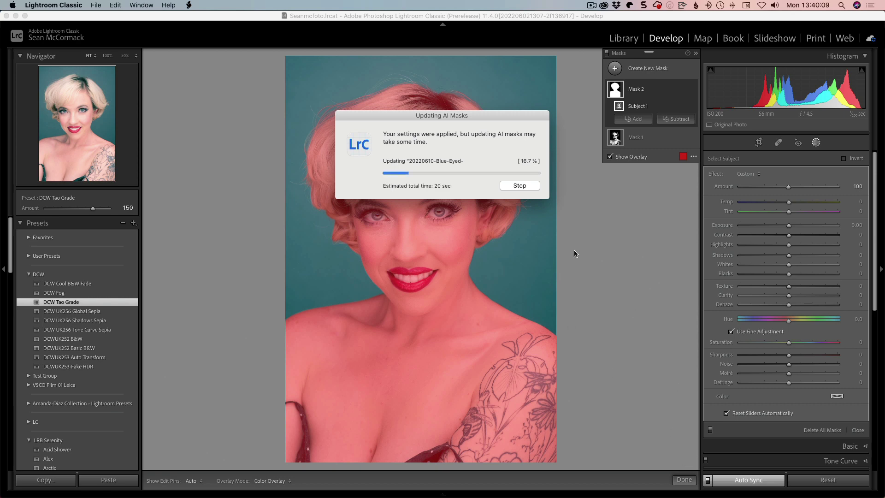
left_click(520, 186)
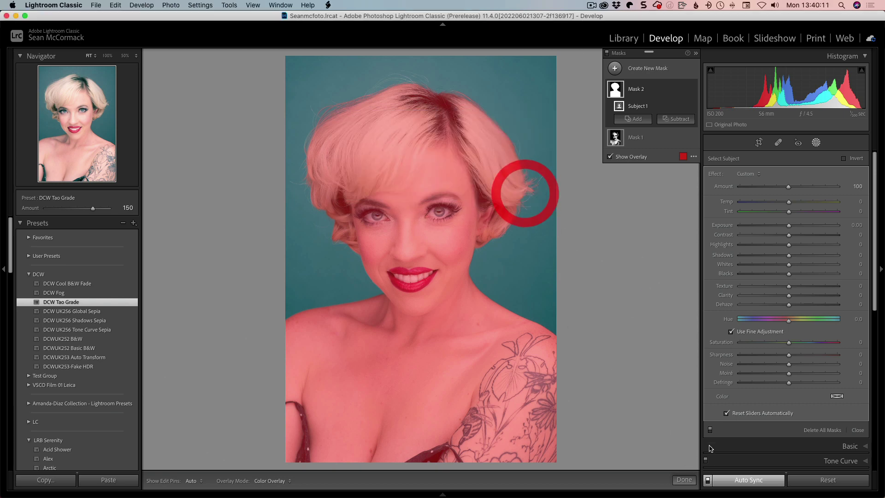
With Auto Sync off and the overlay hidden, lower Mask 2's exposure to -0.46.
left_click(708, 480)
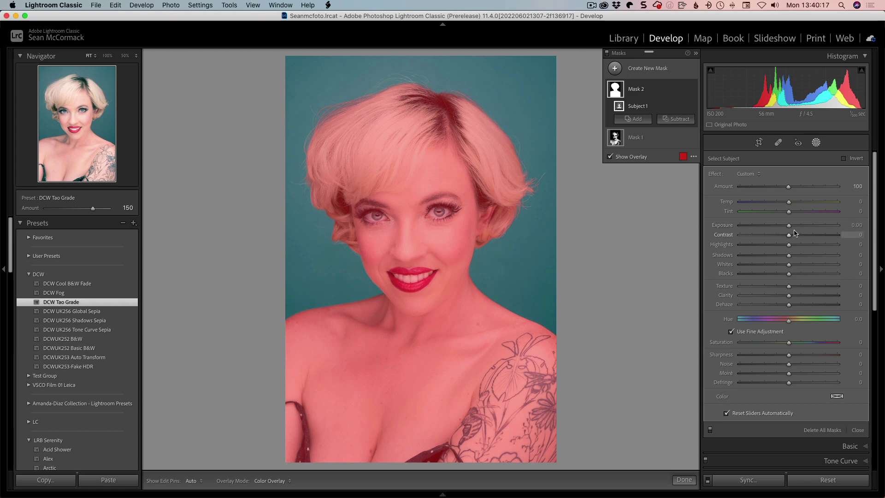
key("o")
left_click_drag(791, 227, 784, 226)
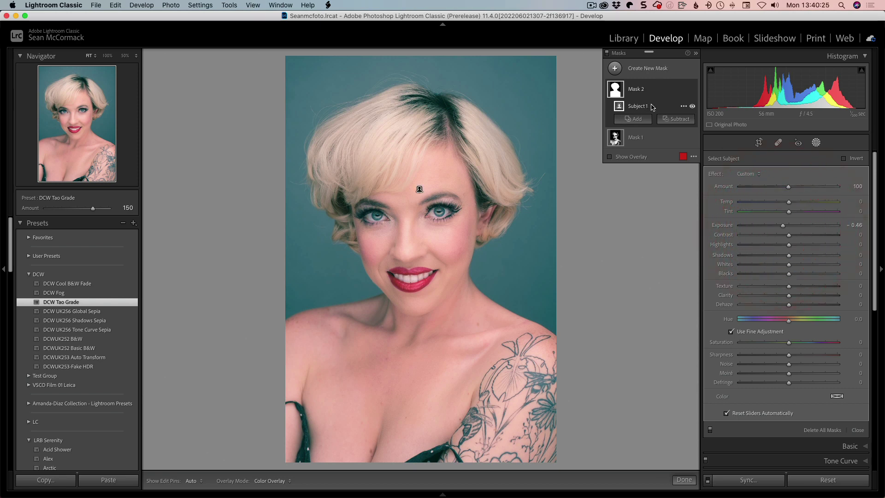
Duplicate and invert Mask 2, set its exposure to -1.16, then view the Library grid.
left_click(682, 91)
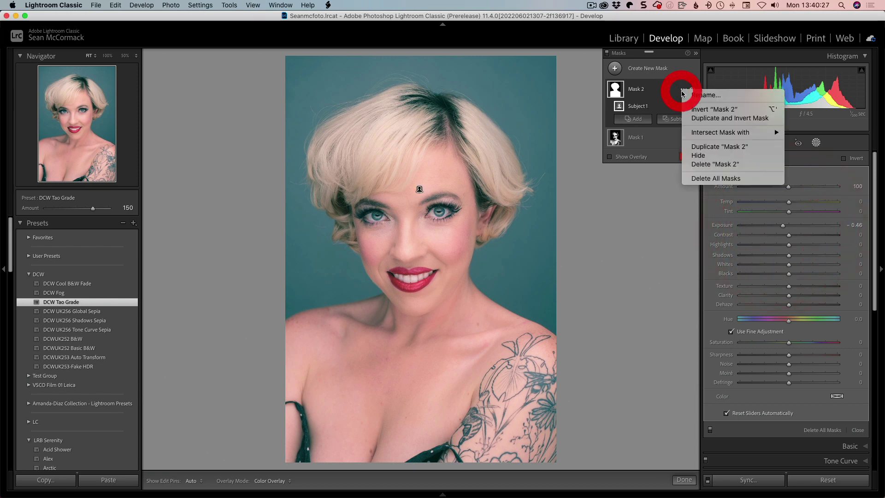
left_click(690, 118)
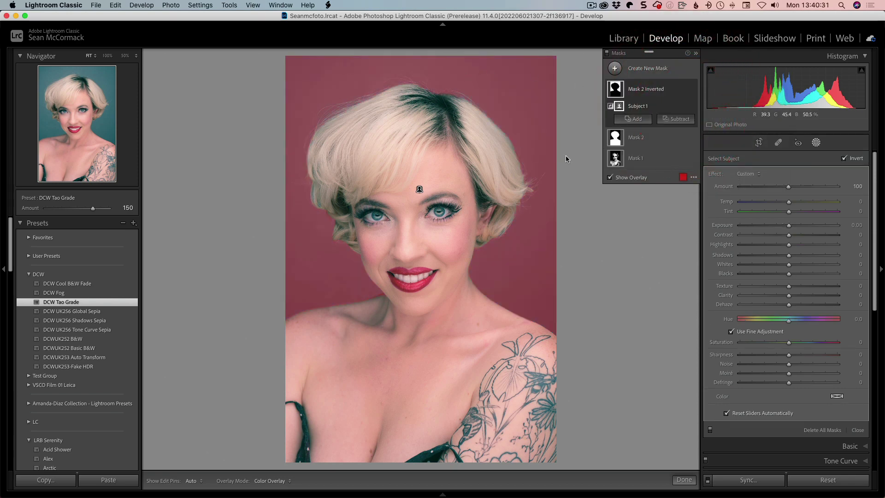
left_click_drag(788, 227, 775, 230)
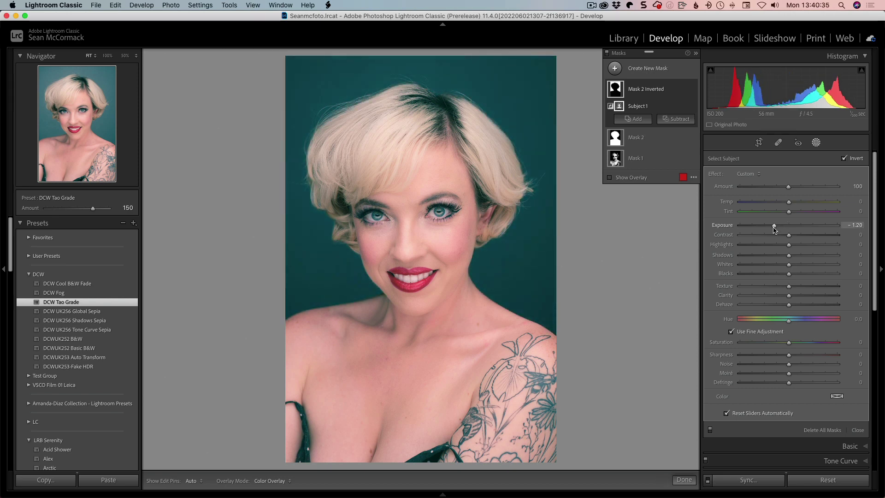
left_click(772, 226)
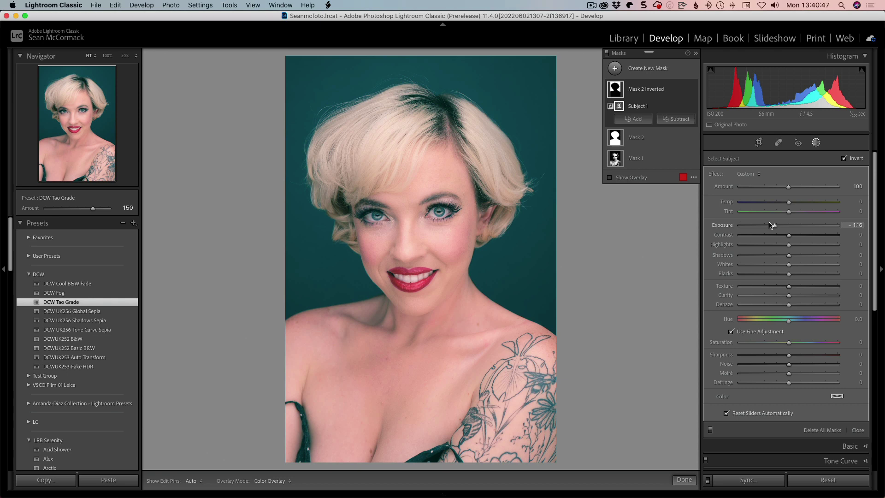
key("g")
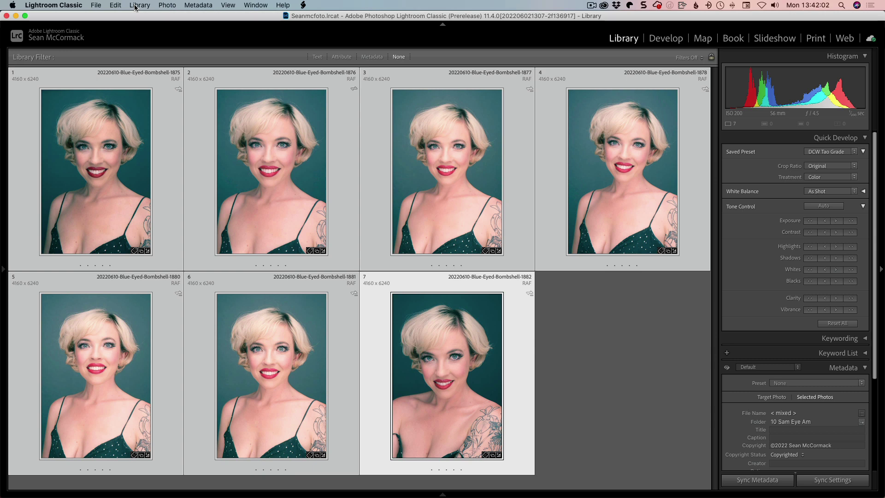
left_click(70, 5)
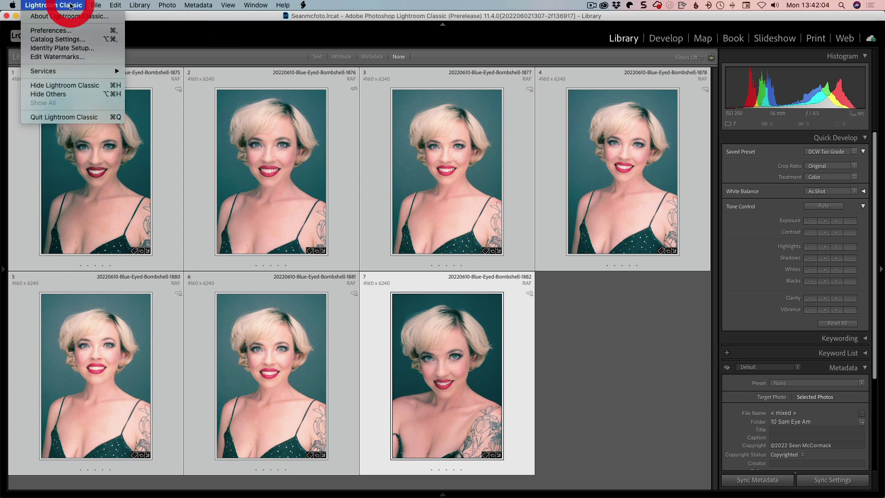
left_click(65, 30)
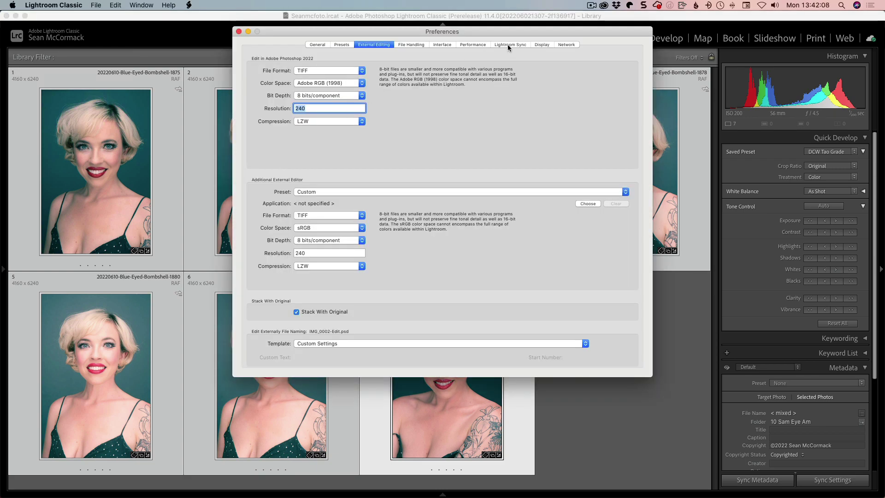
left_click(464, 46)
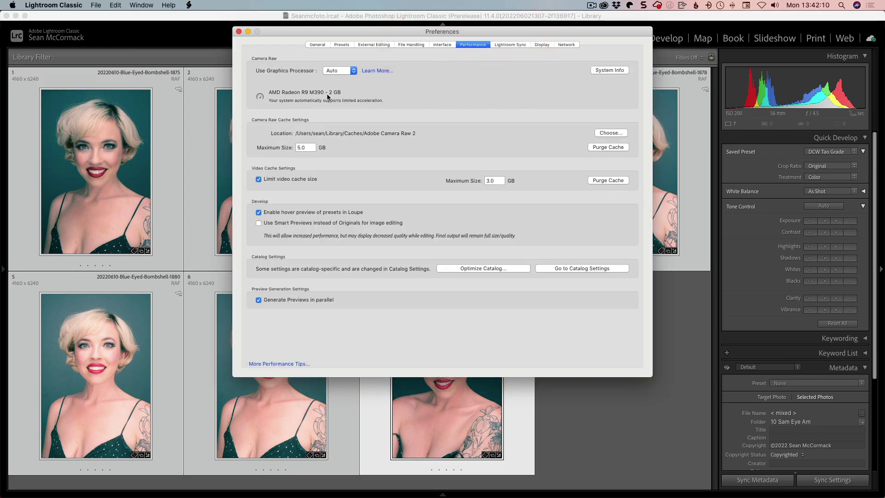
left_click(336, 71)
left_click(379, 91)
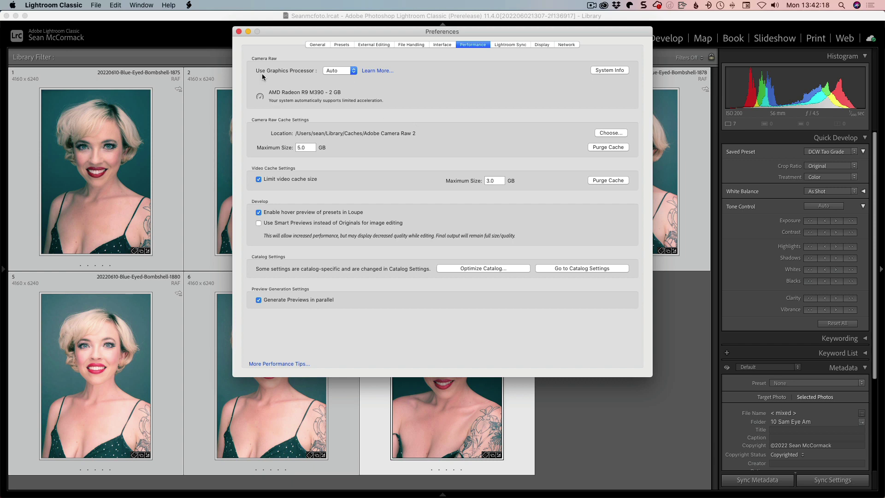
left_click(239, 31)
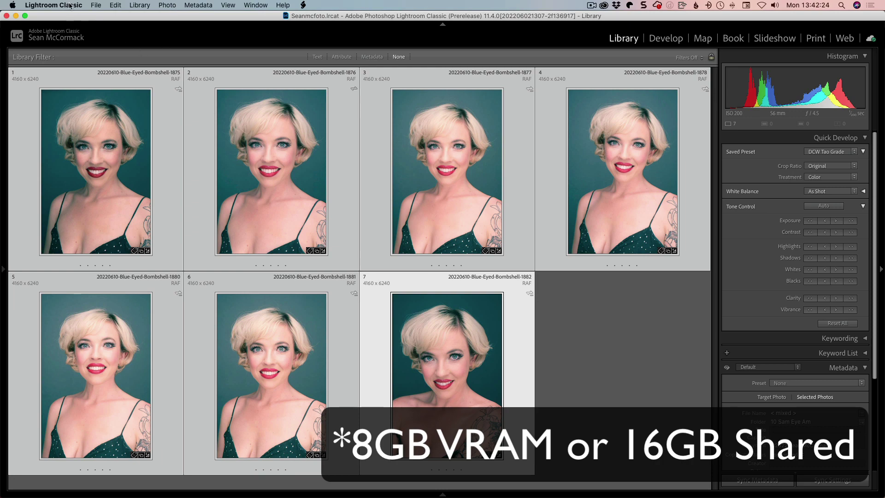
left_click(53, 6)
mouse_move(96, 5)
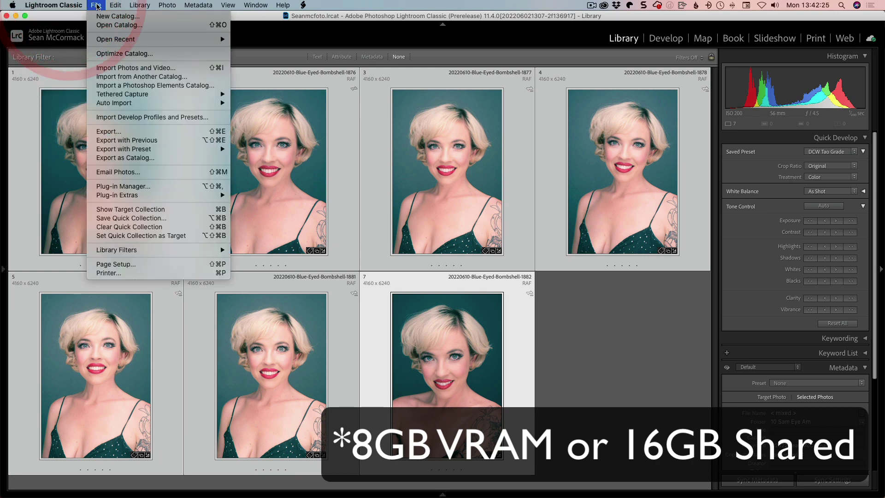
left_click(117, 131)
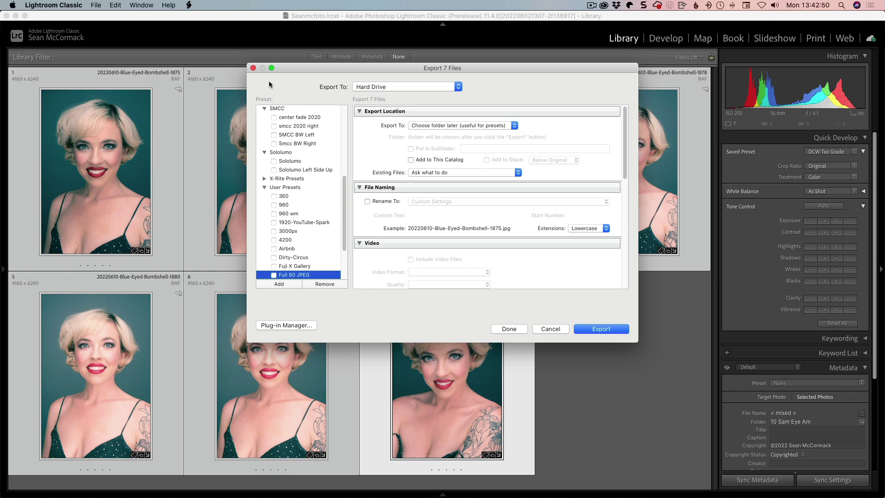
left_click(253, 68)
left_click(605, 350)
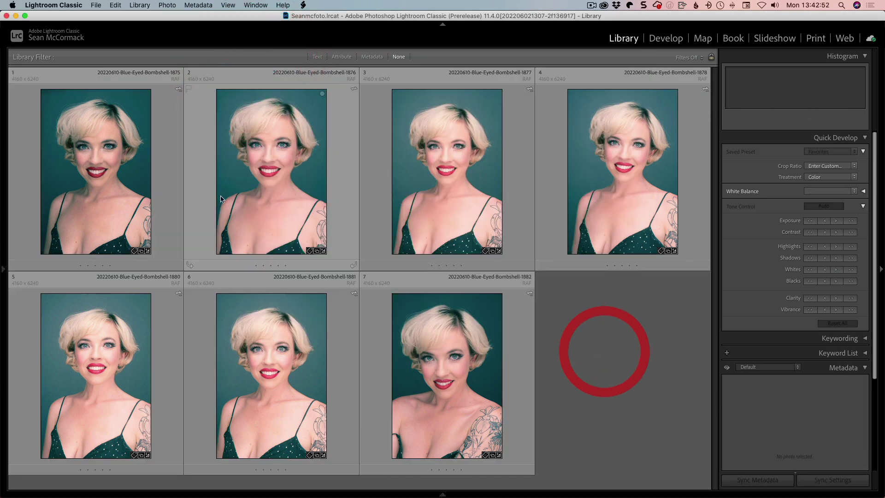
Open portrait 1876 in Develop with the info overlay showing 1/250 sec, f/5.0, ISO 200, 56 mm.
double_click(274, 176)
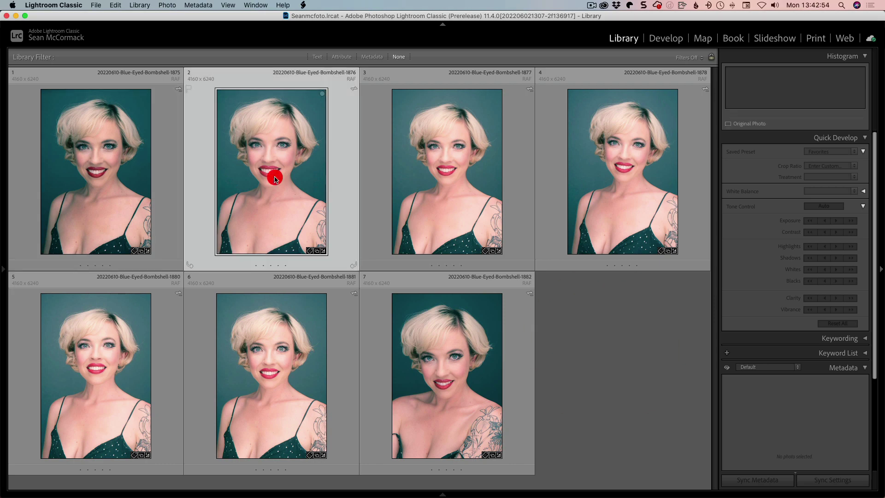
key("i")
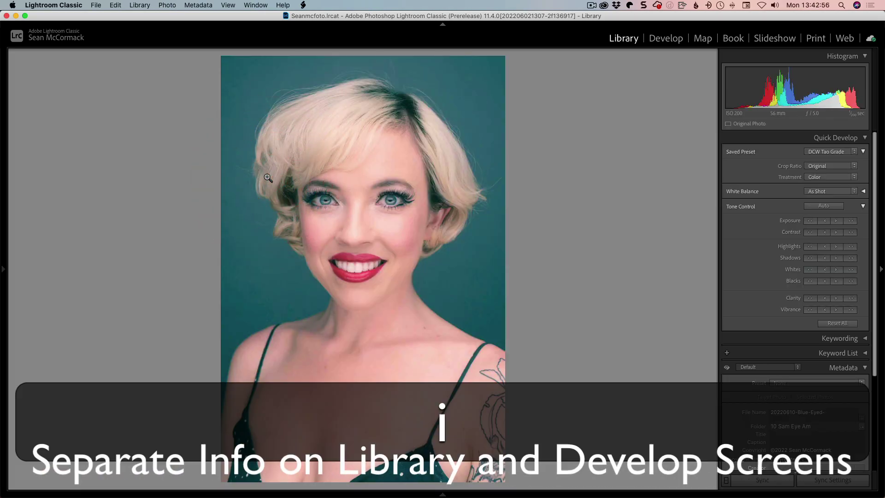
key("i")
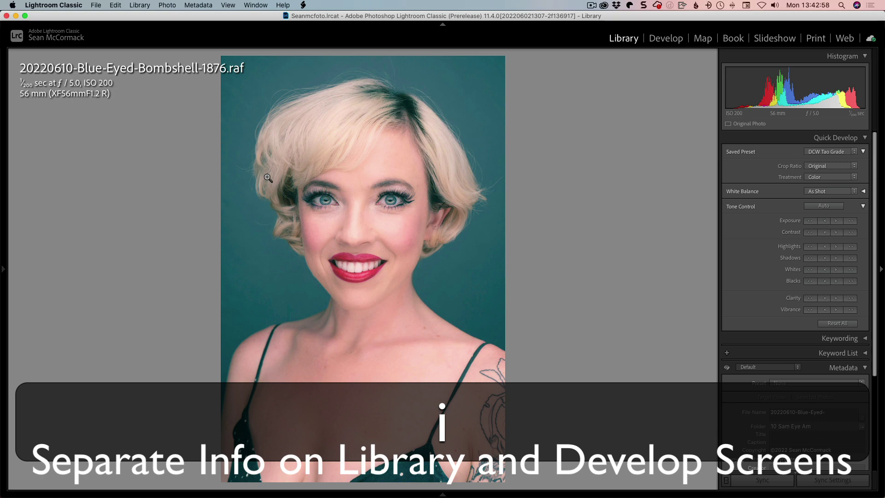
key("i")
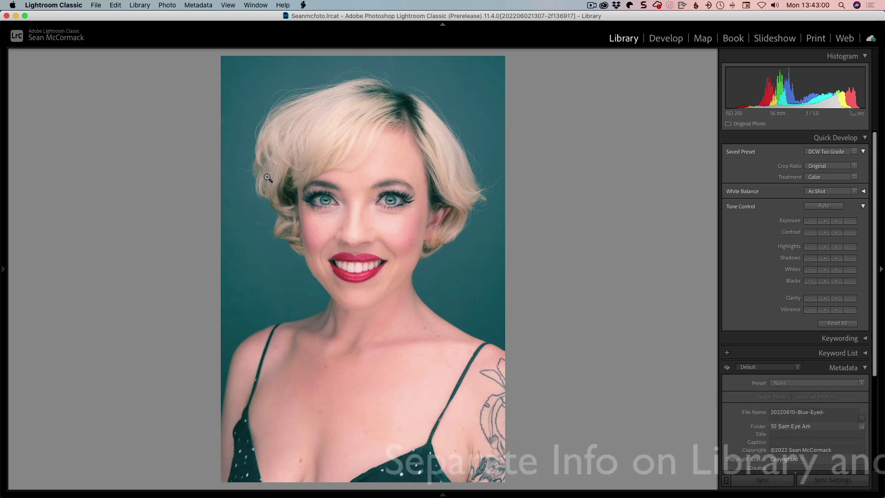
key("d")
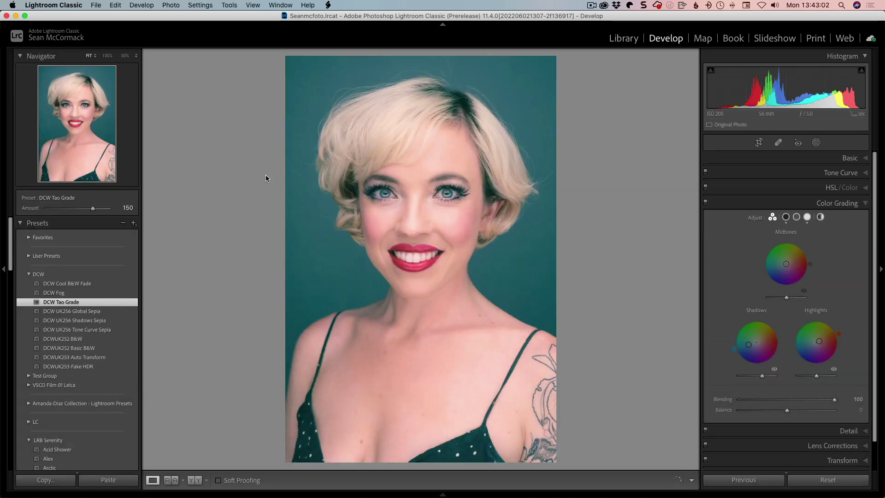
key("i")
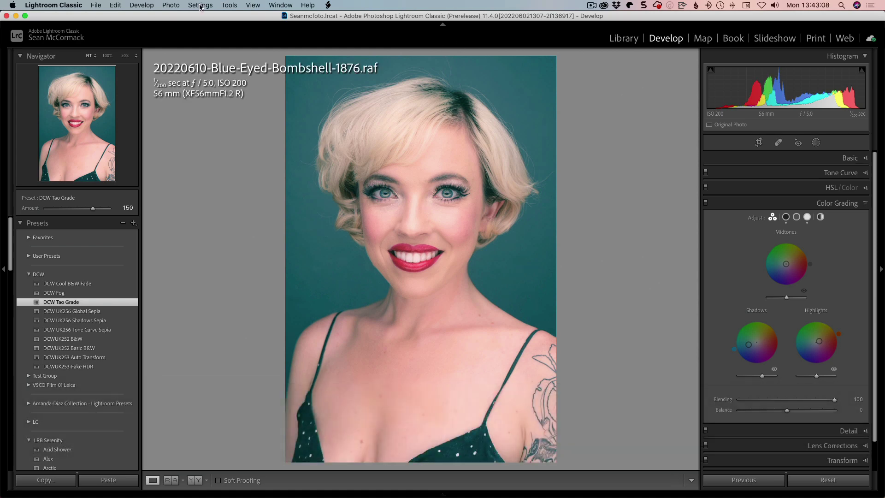
In View Options, switch the overlay to Info 1 and set its second line to File Name.
left_click(253, 6)
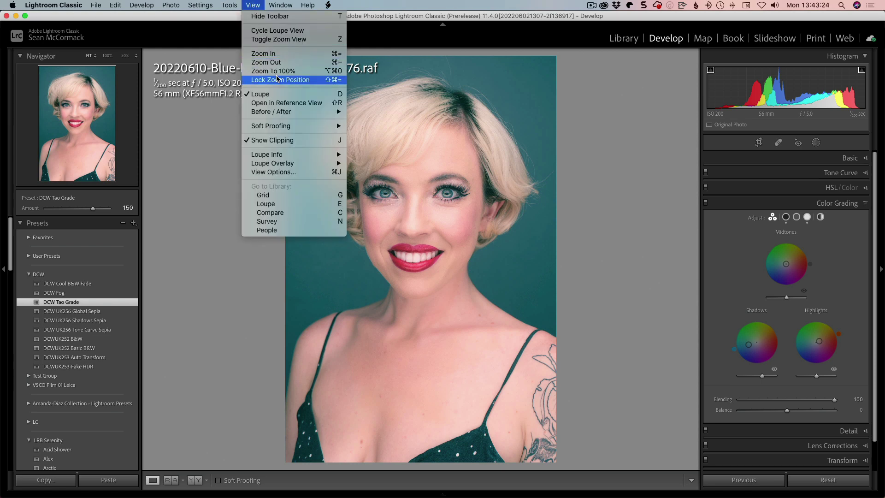
mouse_move(314, 159)
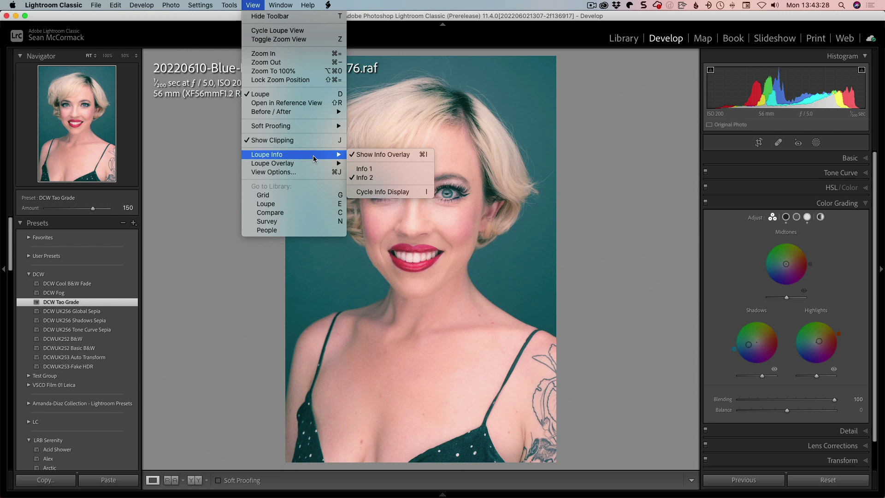
left_click(299, 172)
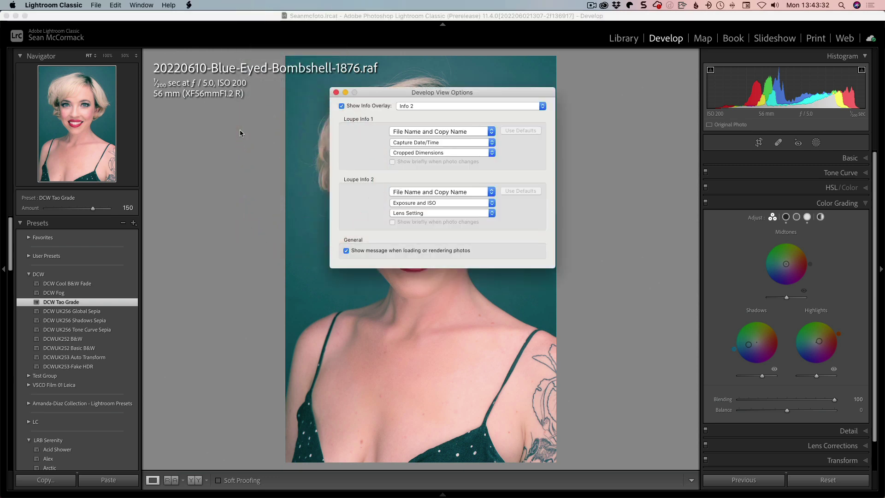
left_click(421, 106)
left_click(432, 105)
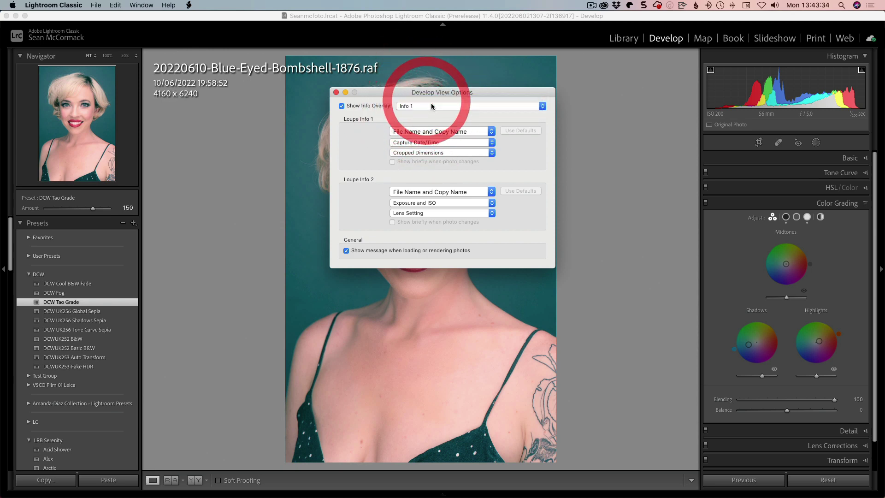
left_click(357, 167)
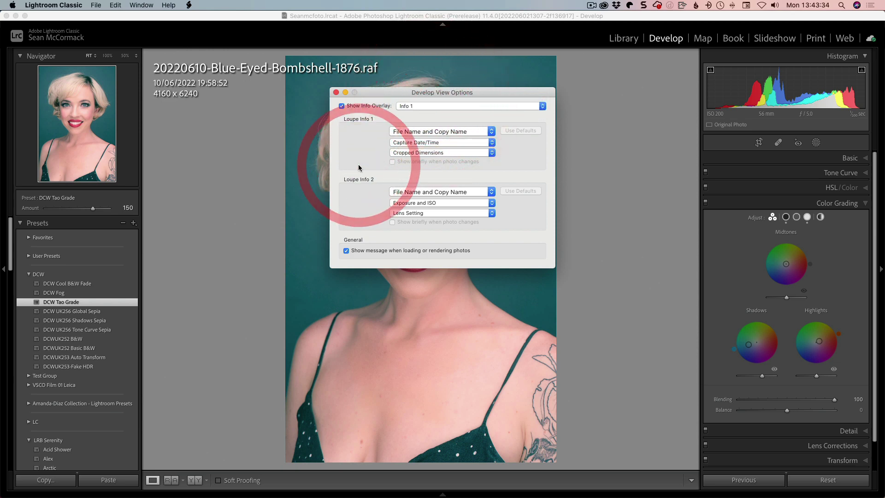
left_click(427, 144)
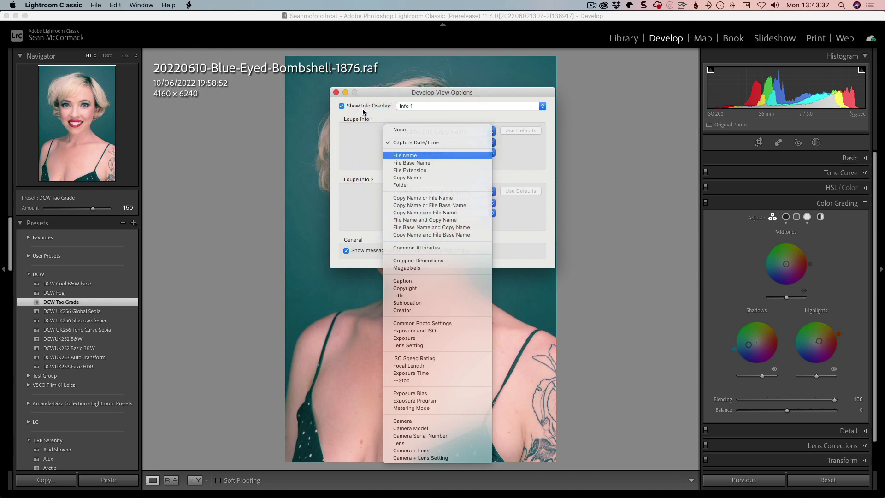
left_click(384, 155)
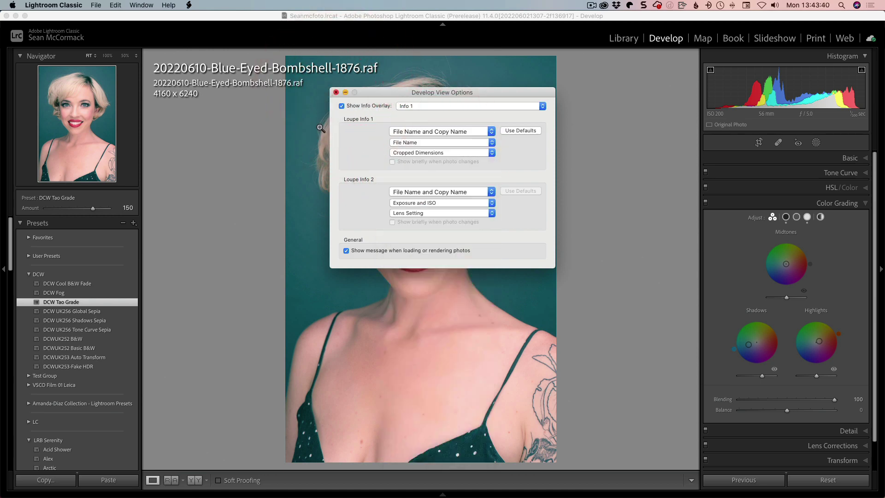
key("Escape")
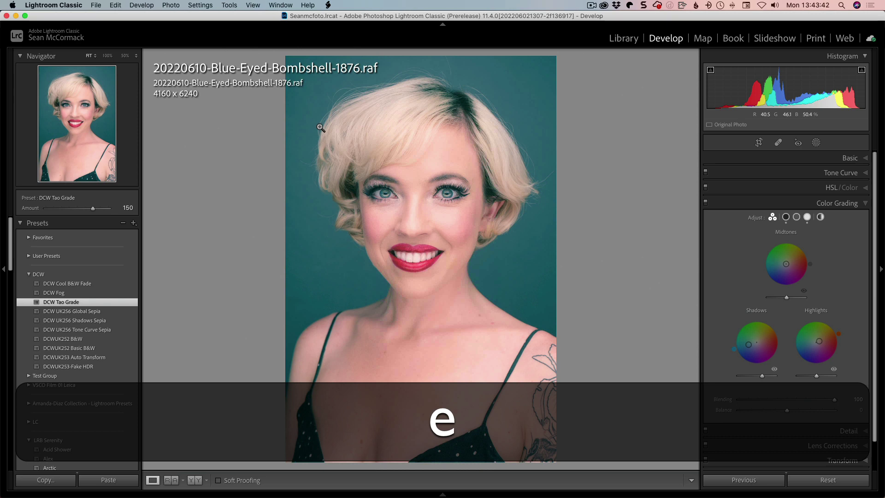
key("i")
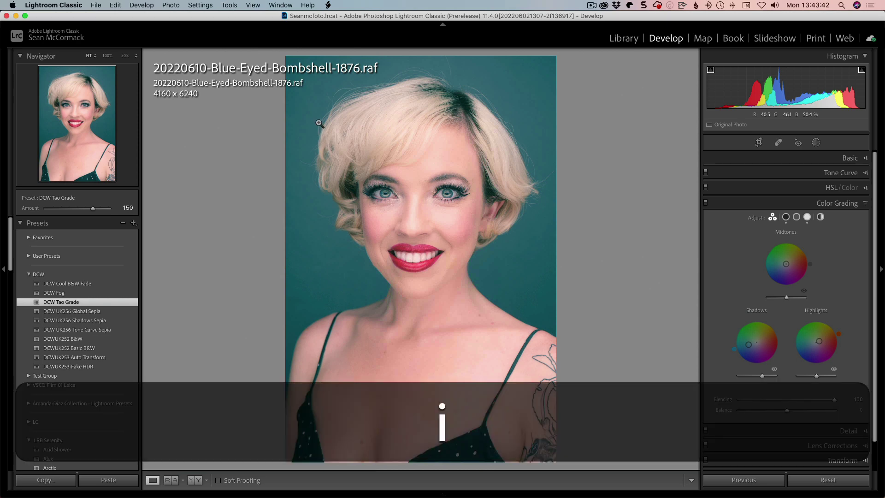
key("e")
key("i")
key("i")
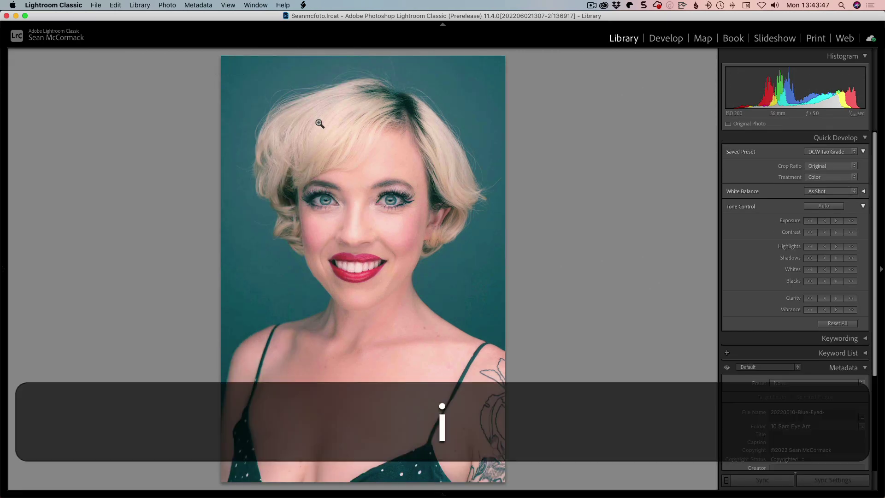
key("d")
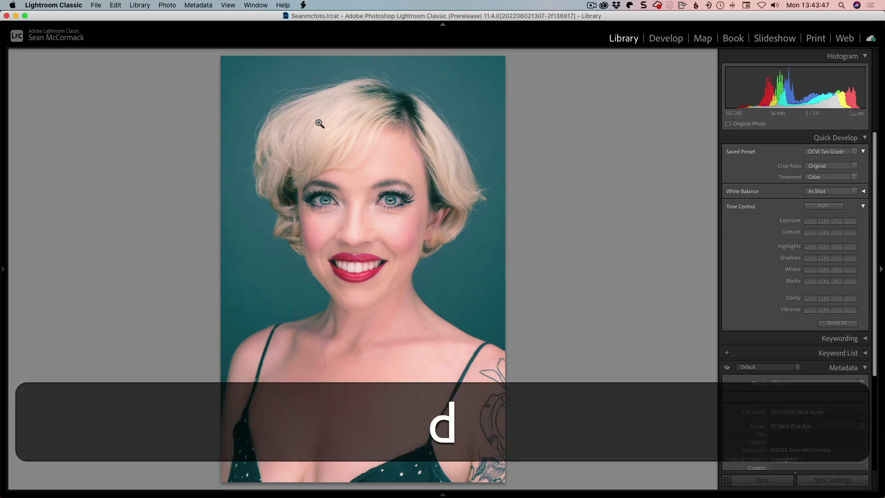
key("i")
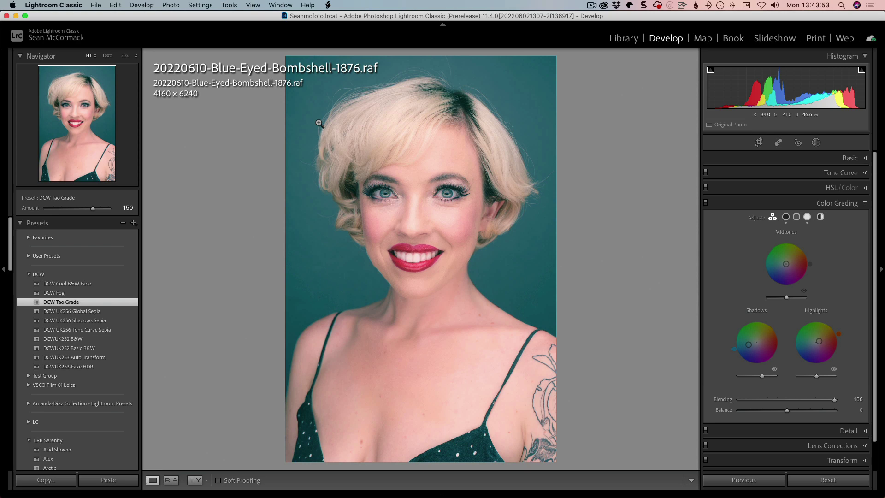
left_click(653, 202)
key("r")
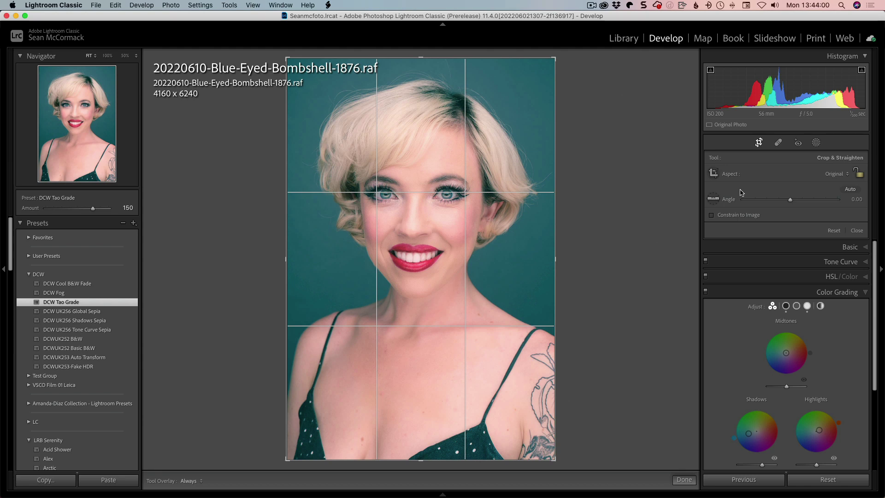
Cycle the crop guide through diagonal, golden spiral, thirds and centre cross to a dense grid.
key("o")
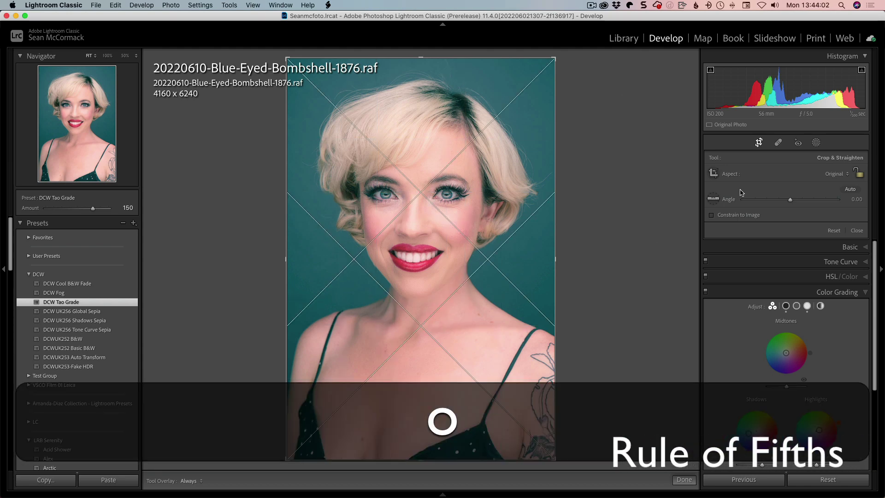
key("o")
key("o")
key("o")
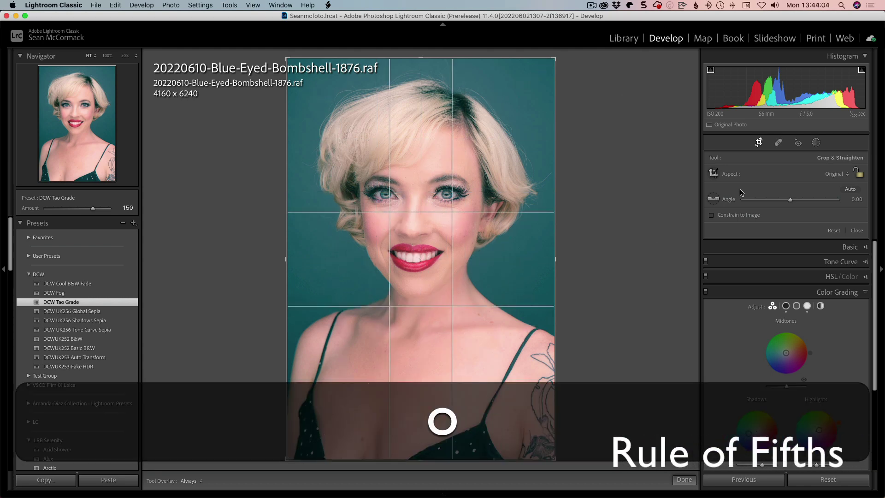
key("o")
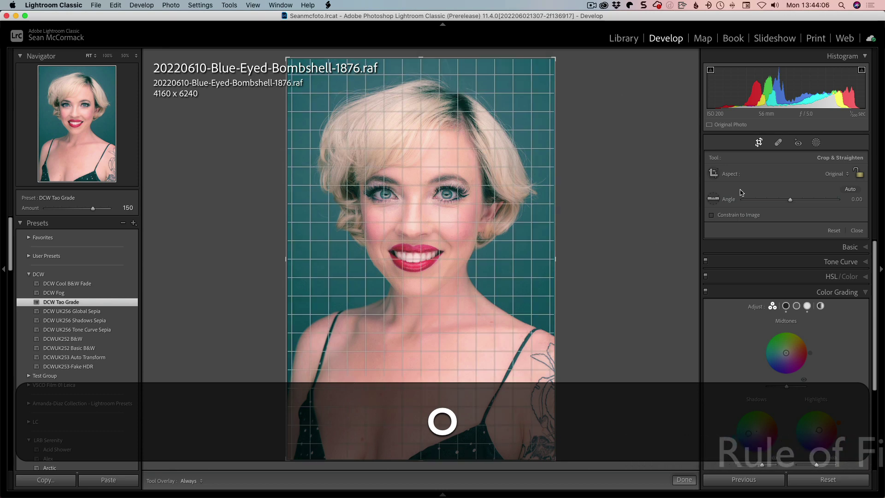
key("o")
key("o")
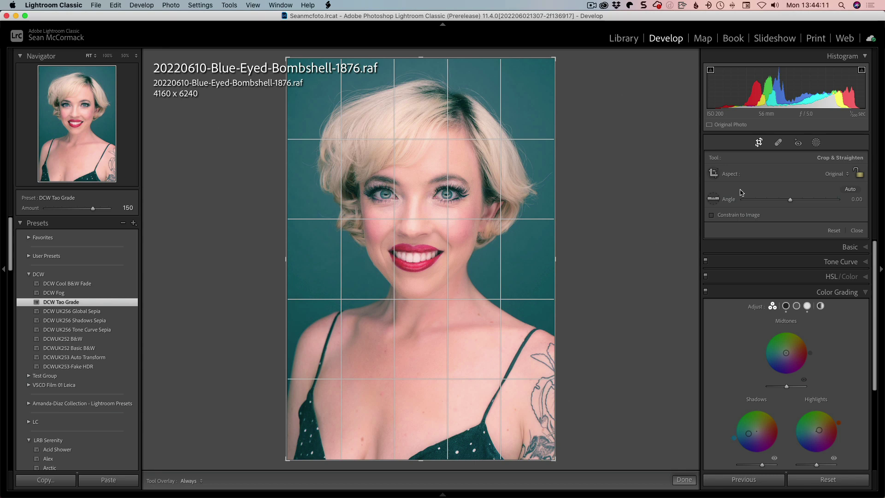
key("o")
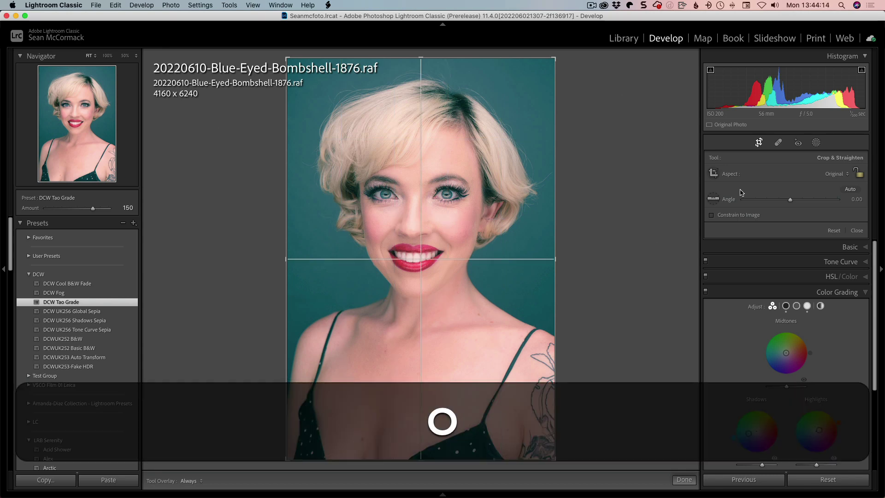
key("o")
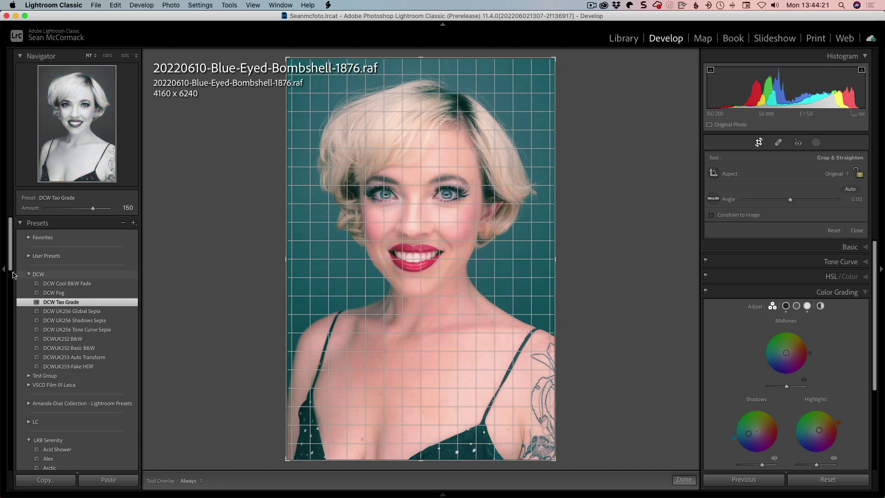
Collapse the DCW folder and apply LRB Serenity's Acid Shower preset at Amount 100.
left_click(31, 275)
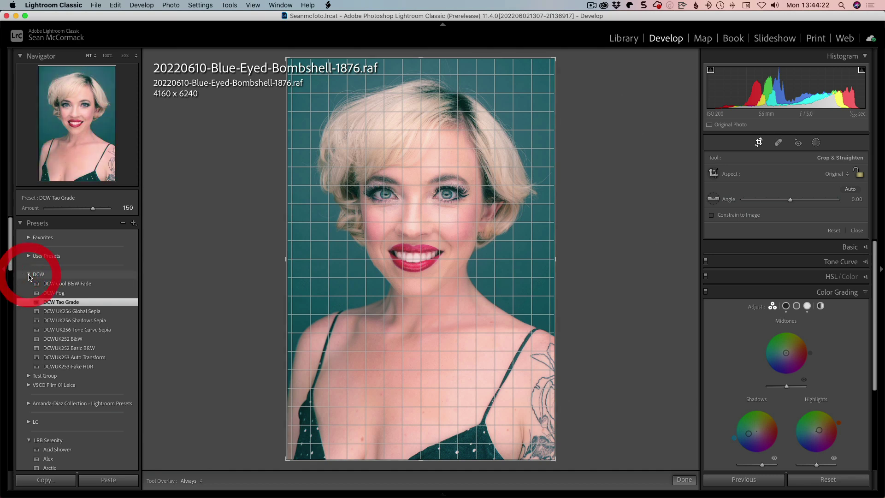
left_click(31, 349)
left_click(29, 349)
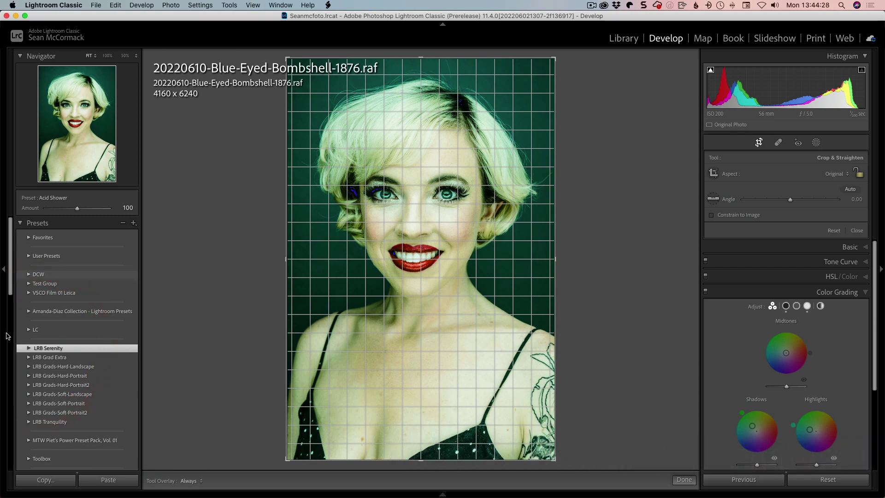
left_click(4, 375)
scroll(100, 283, "down", 10)
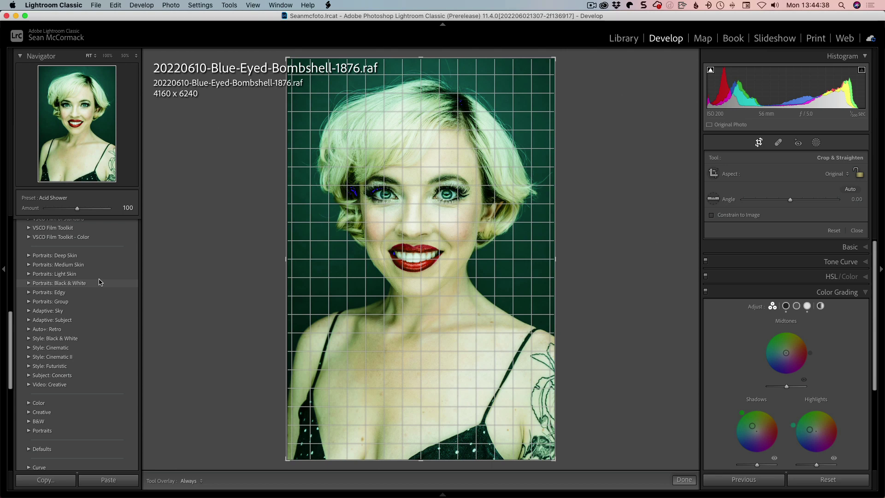